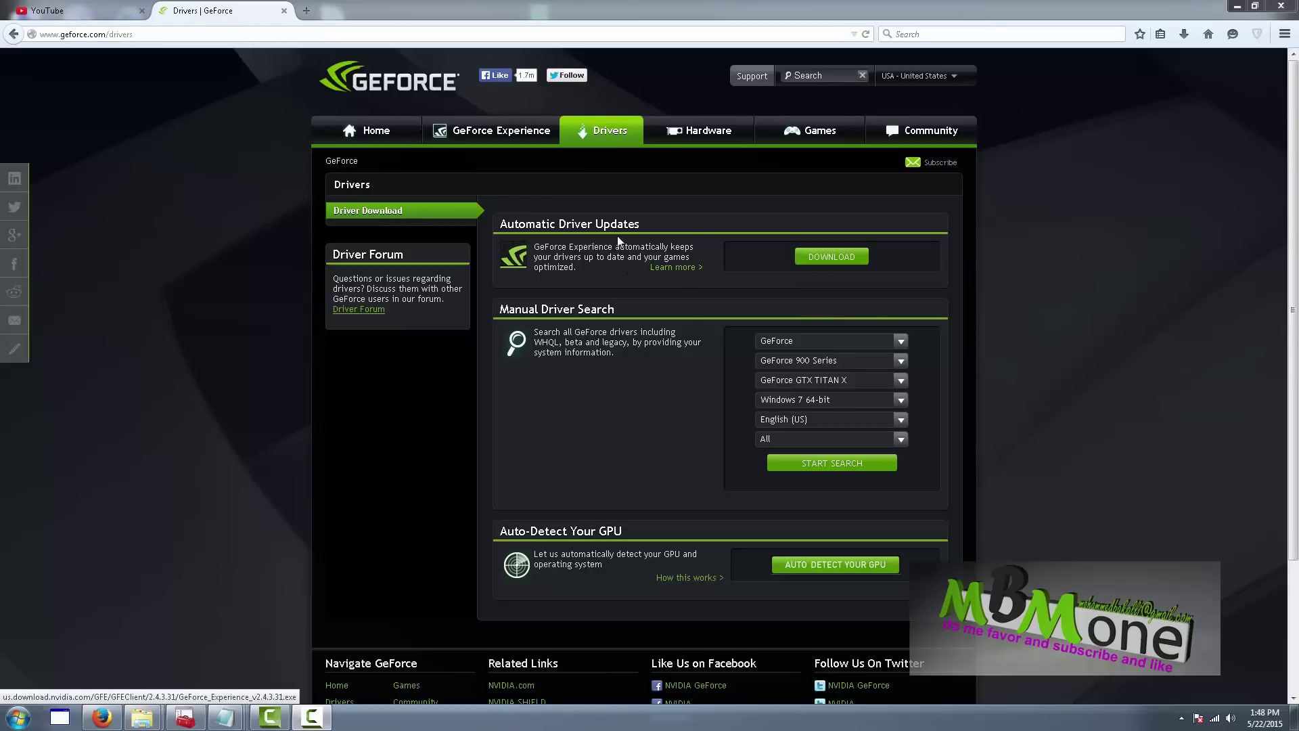
Complete the manual driver search for GeForce GTX TITAN X on Windows 7 64-bit, English (US)
{"action": "left_click", "coordinate": [839, 257]}
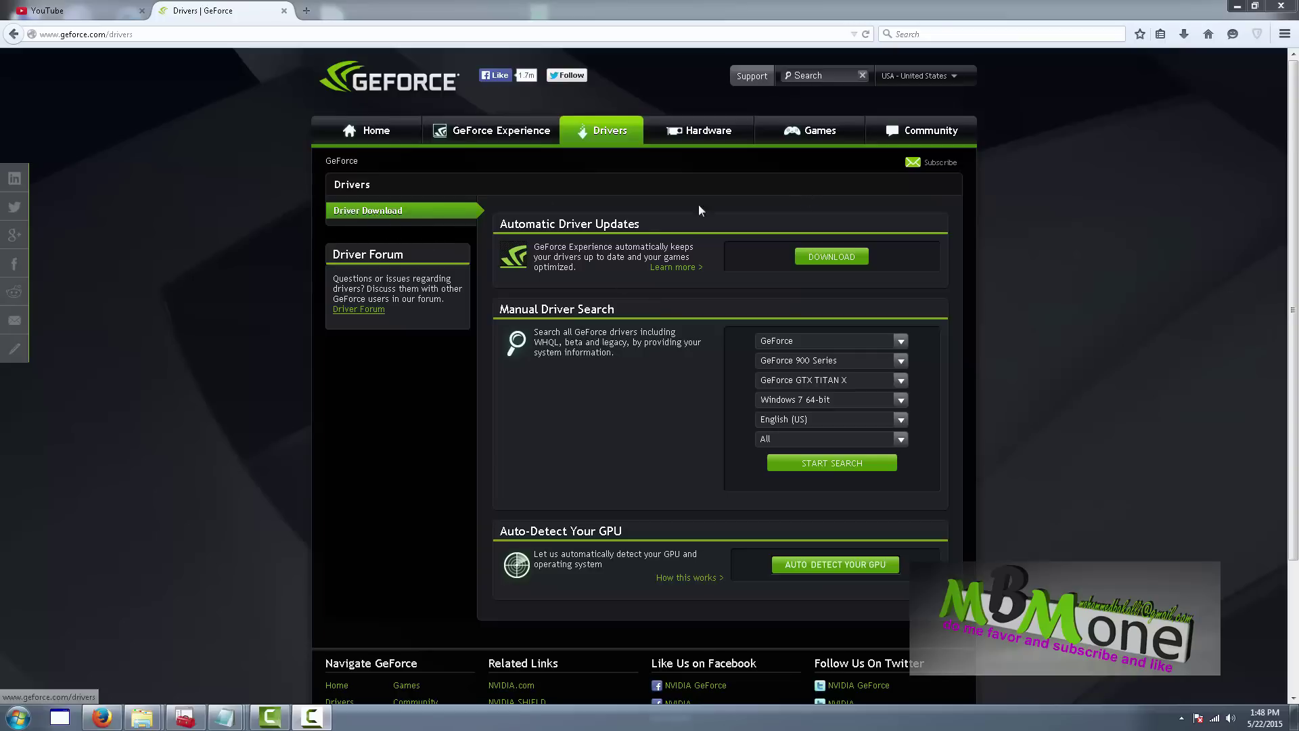
Open the Computer view of the drives from the Windows Start menu
{"action": "left_click", "coordinate": [19, 717]}
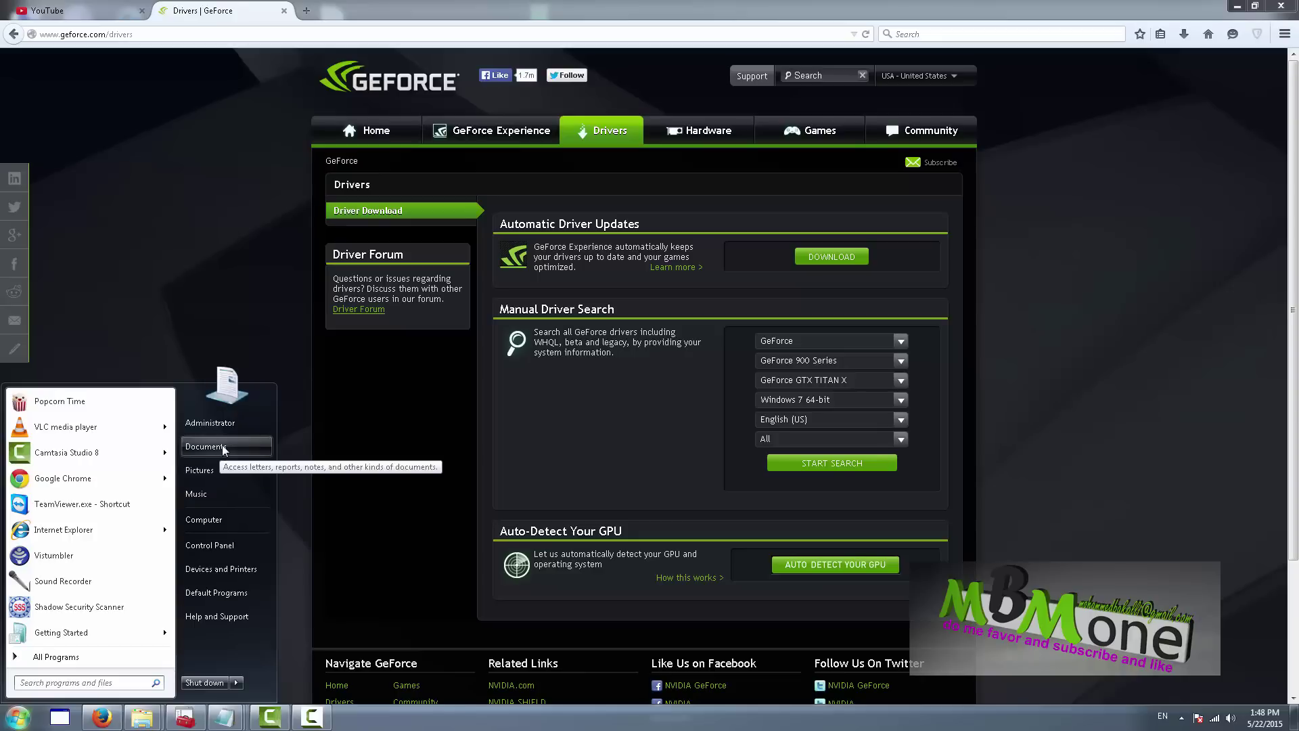
{"action": "left_click", "coordinate": [220, 519]}
Browse Local Disk (C:) > Users to the administrator's Downloads folder and select the 352.86 installer
{"action": "double_click", "coordinate": [166, 125]}
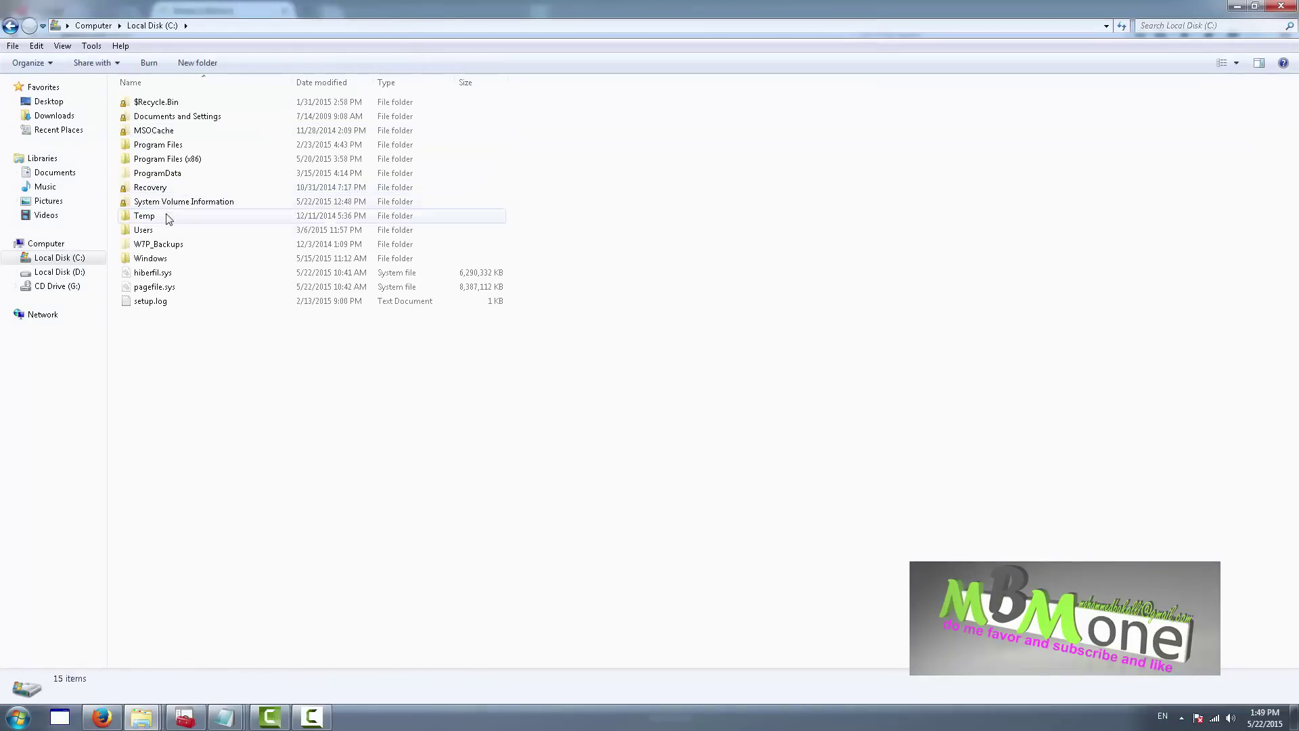
{"action": "left_click", "coordinate": [162, 233]}
{"action": "double_click", "coordinate": [162, 233]}
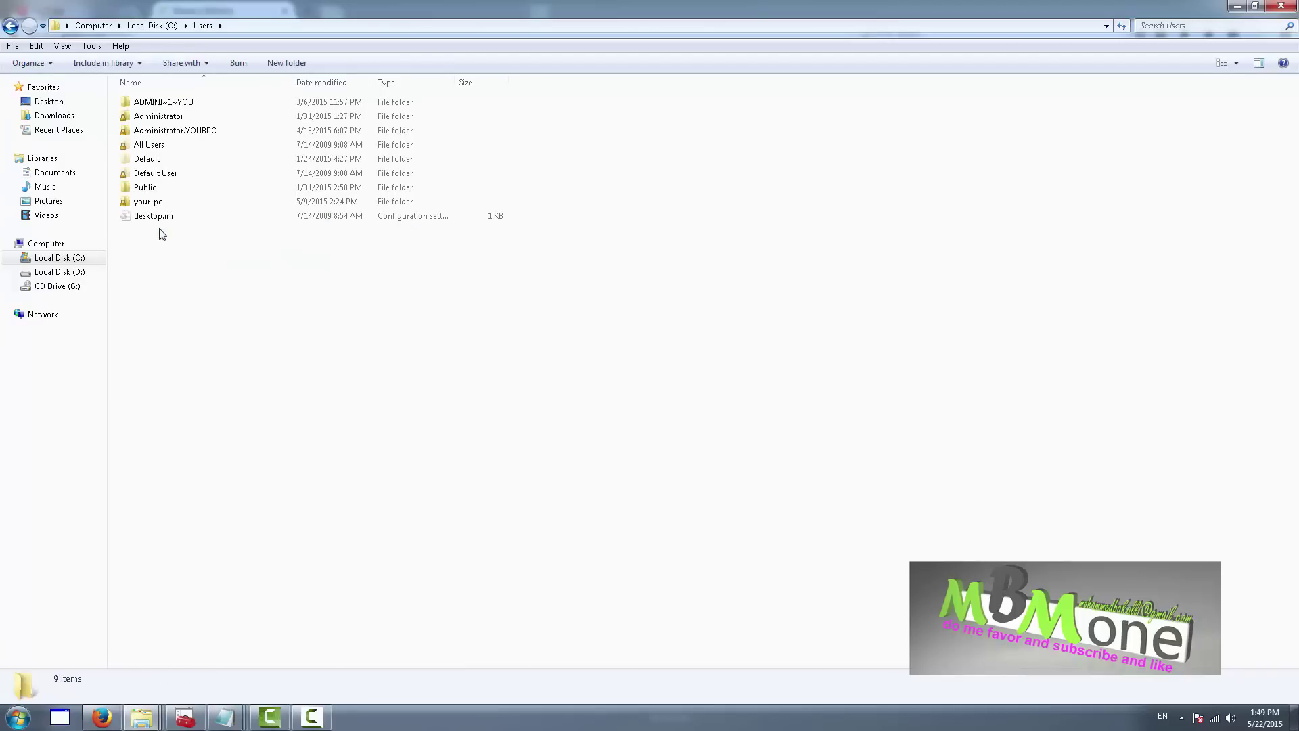
{"action": "double_click", "coordinate": [183, 132]}
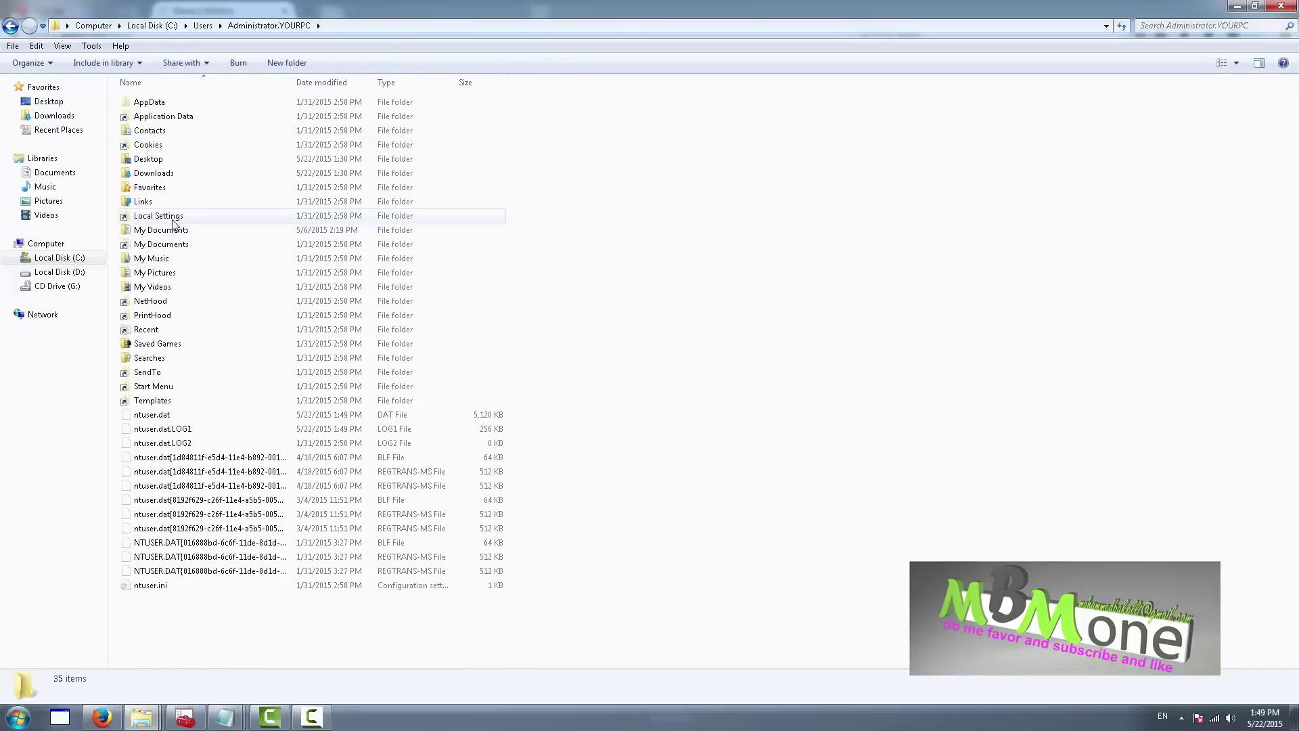
{"action": "double_click", "coordinate": [156, 174]}
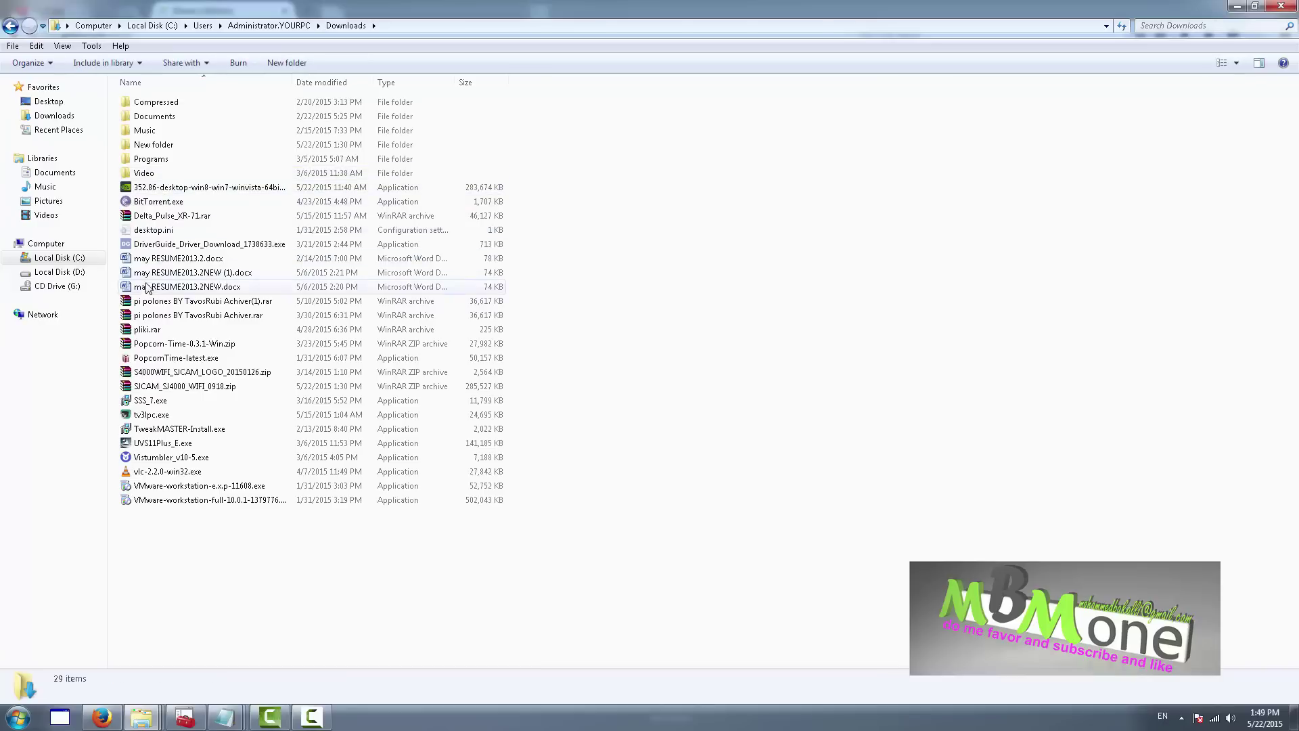
{"action": "left_click", "coordinate": [166, 189]}
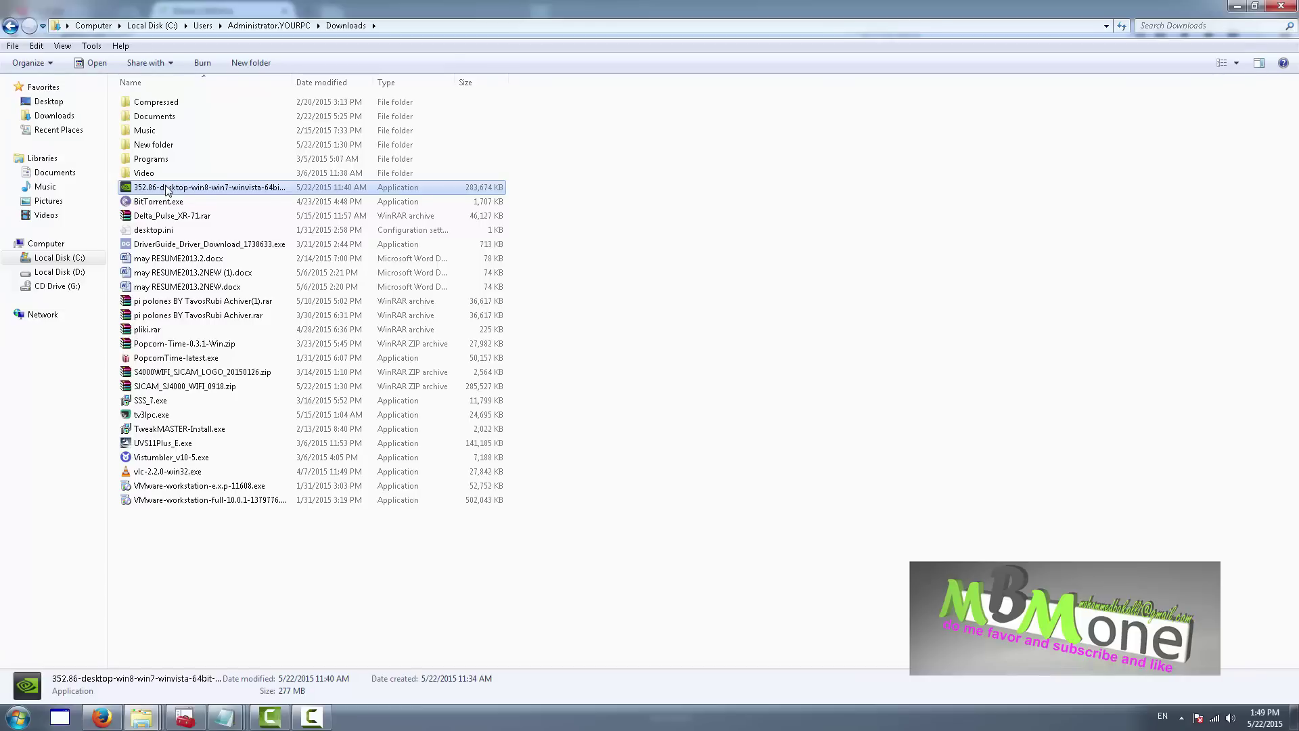
Copy the 352.86 installer to the desktop and run it, reaching the extraction-folder prompt
{"action": "left_click_drag", "start_coordinate": [166, 189], "coordinate": [636, 162]}
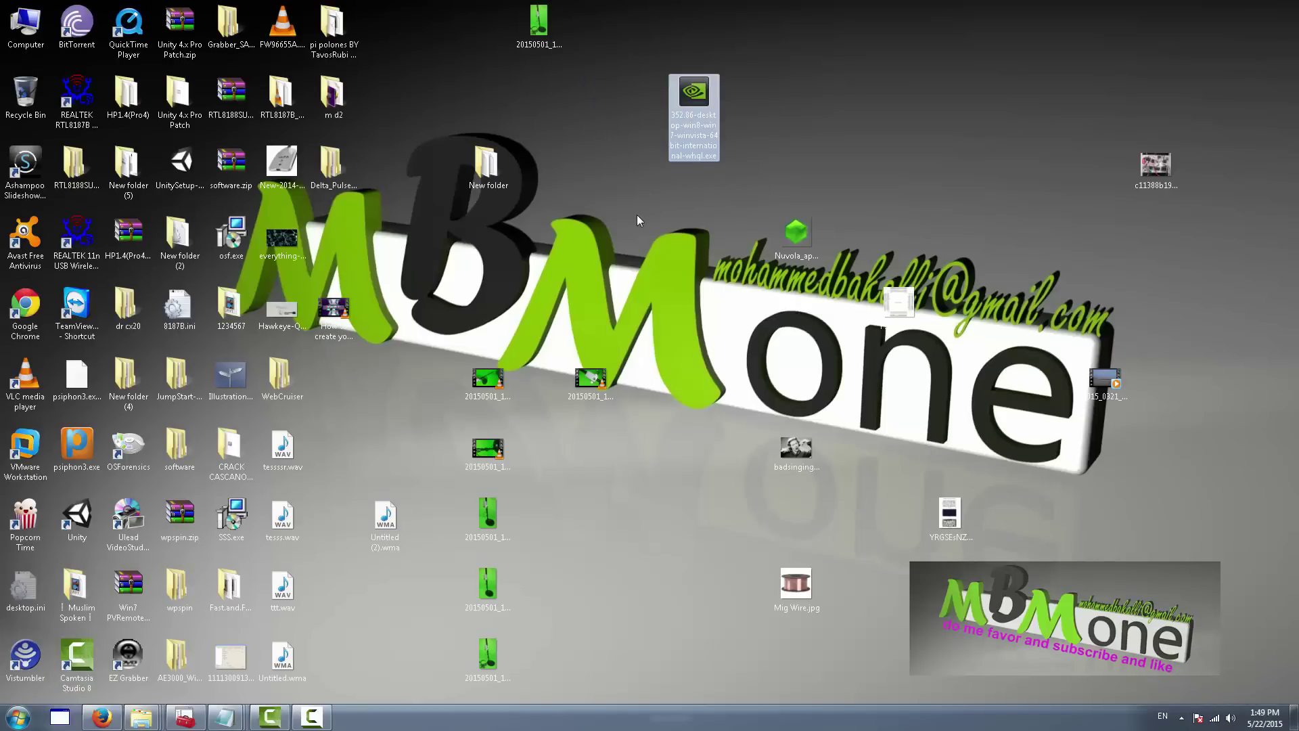
{"action": "double_click", "coordinate": [699, 111]}
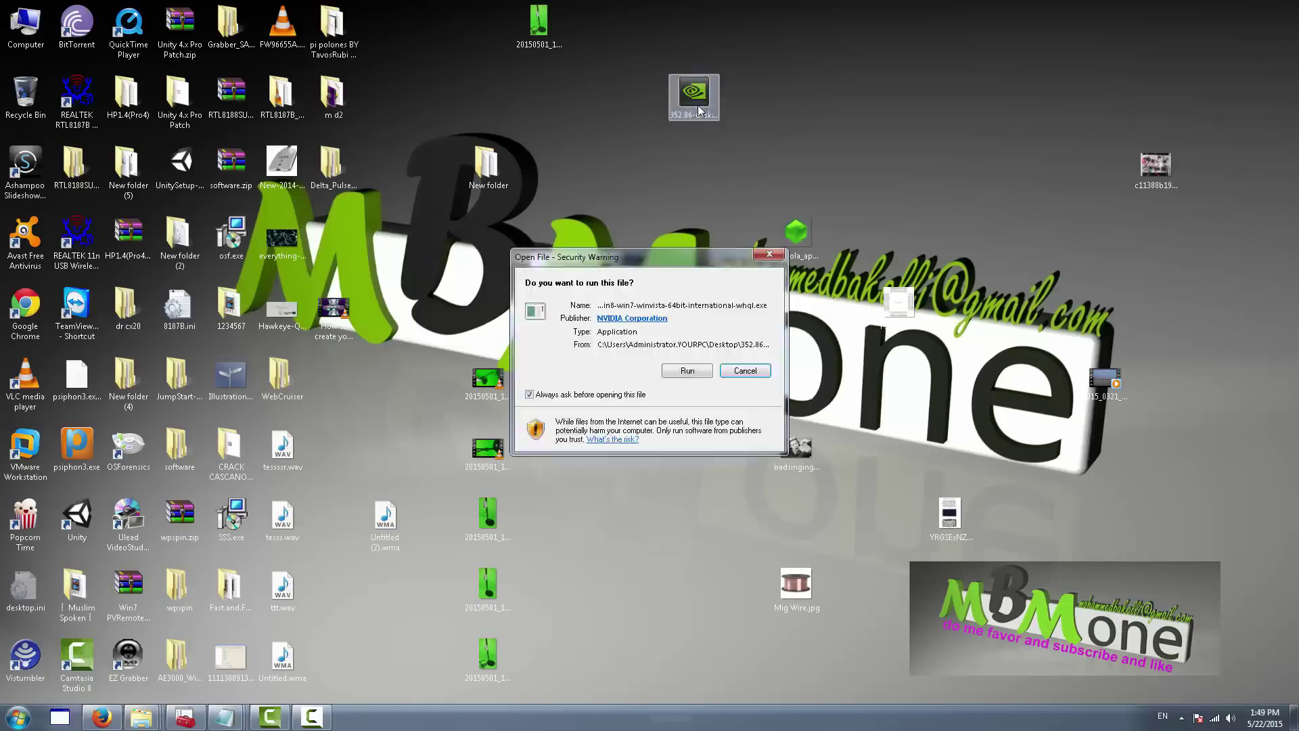
{"action": "left_click", "coordinate": [688, 371]}
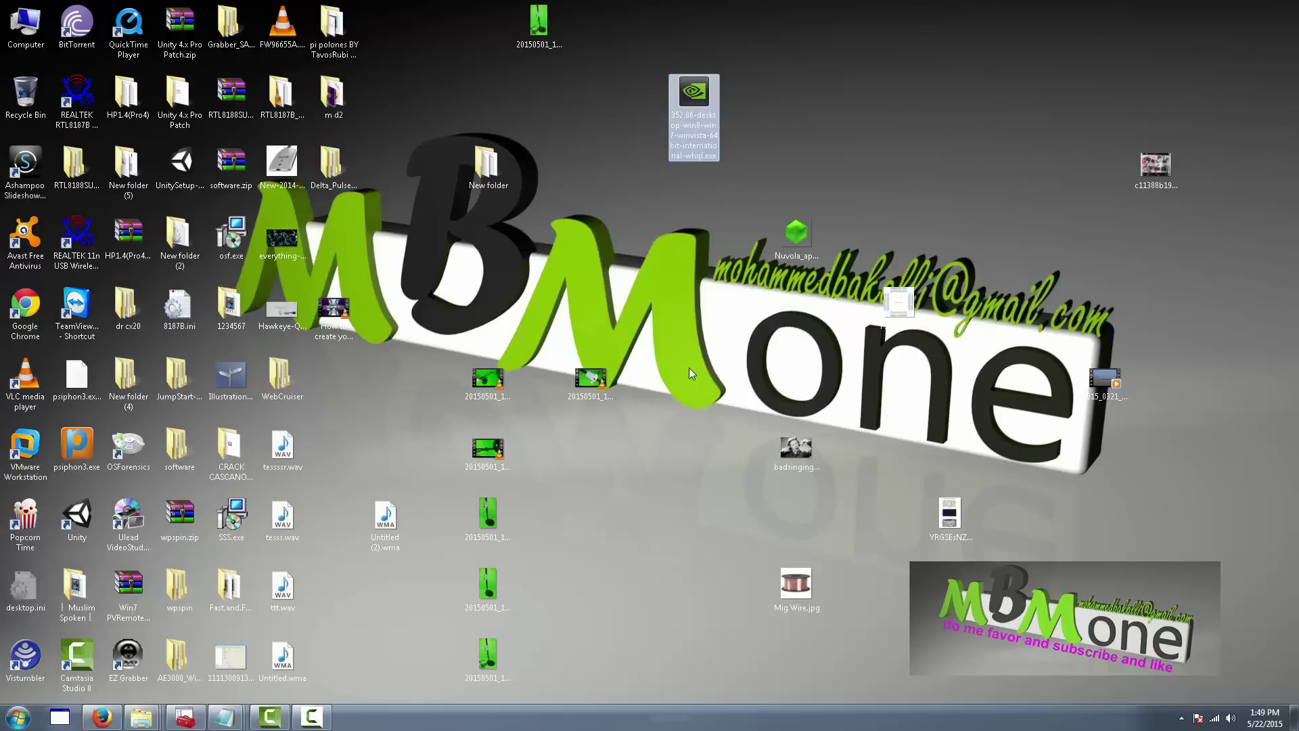
{"action": "left_click", "coordinate": [768, 361]}
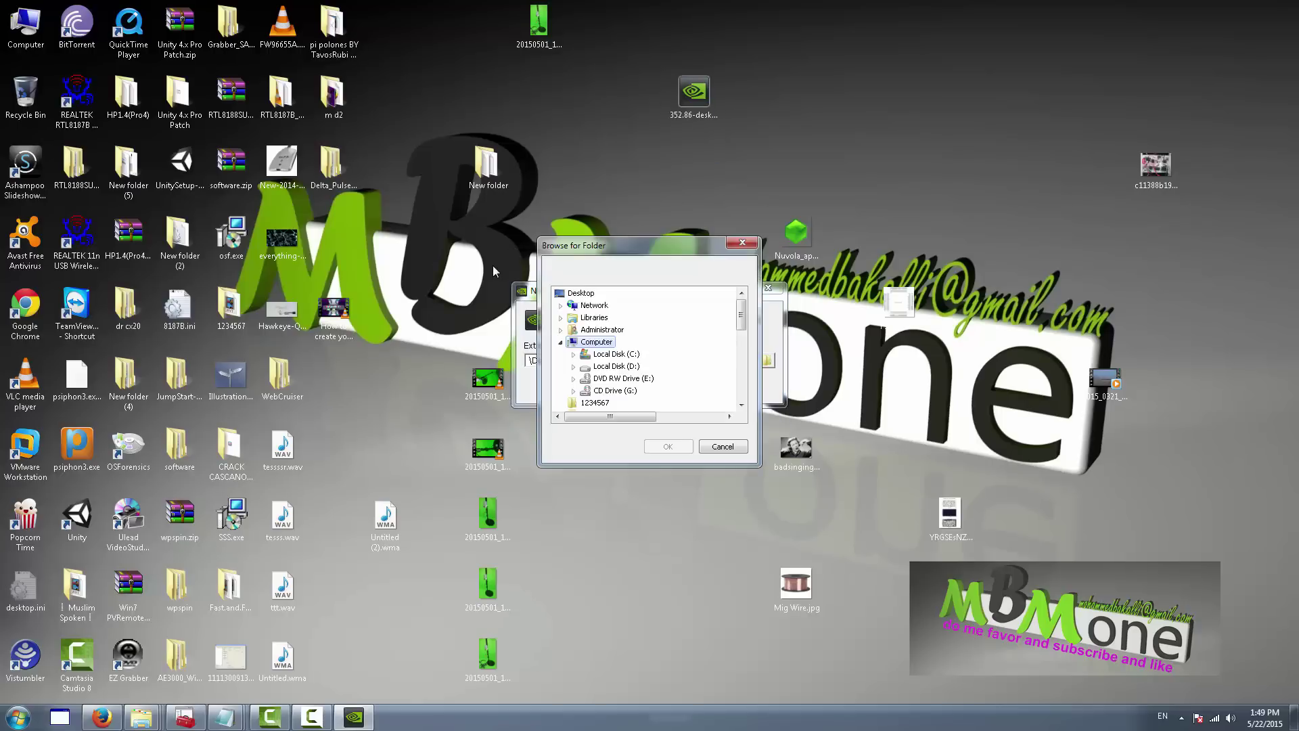
{"action": "key", "text": "Escape"}
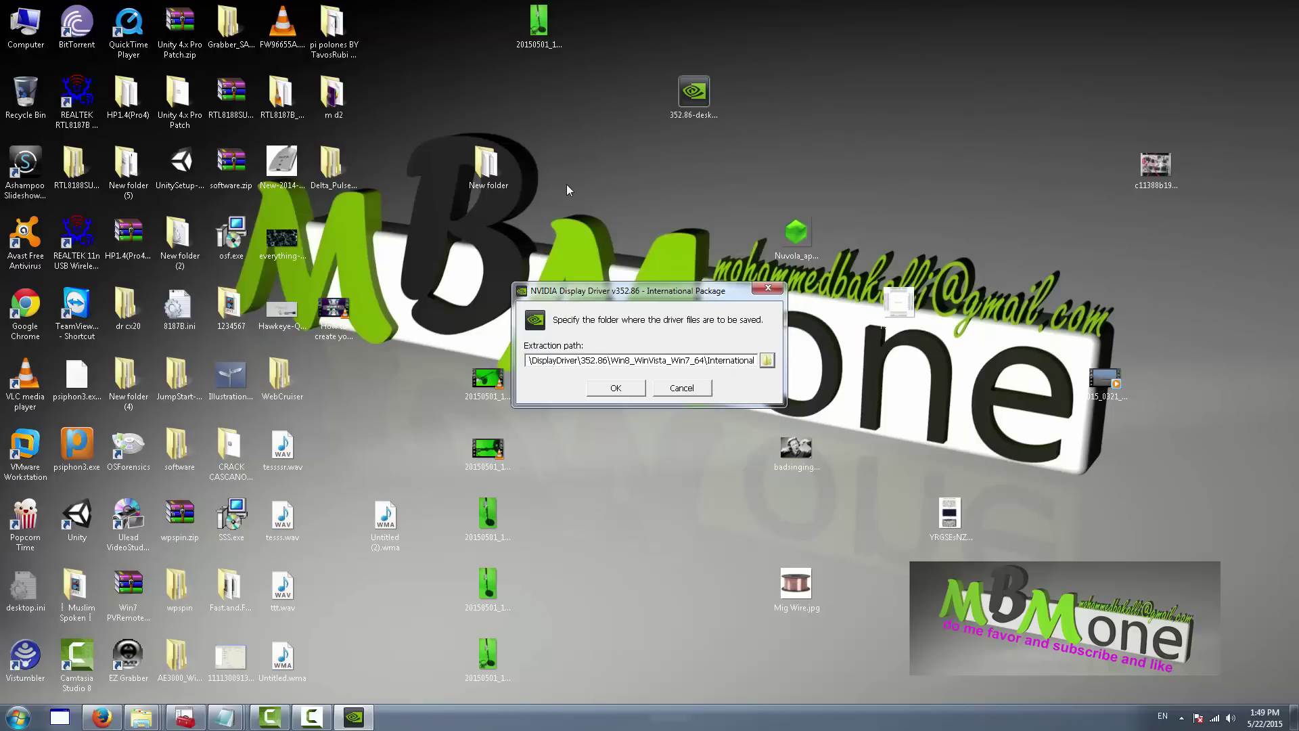
Create New folder (3) on the desktop and place it near the top row
{"action": "right_click", "coordinate": [567, 184]}
{"action": "mouse_move", "coordinate": [633, 337]}
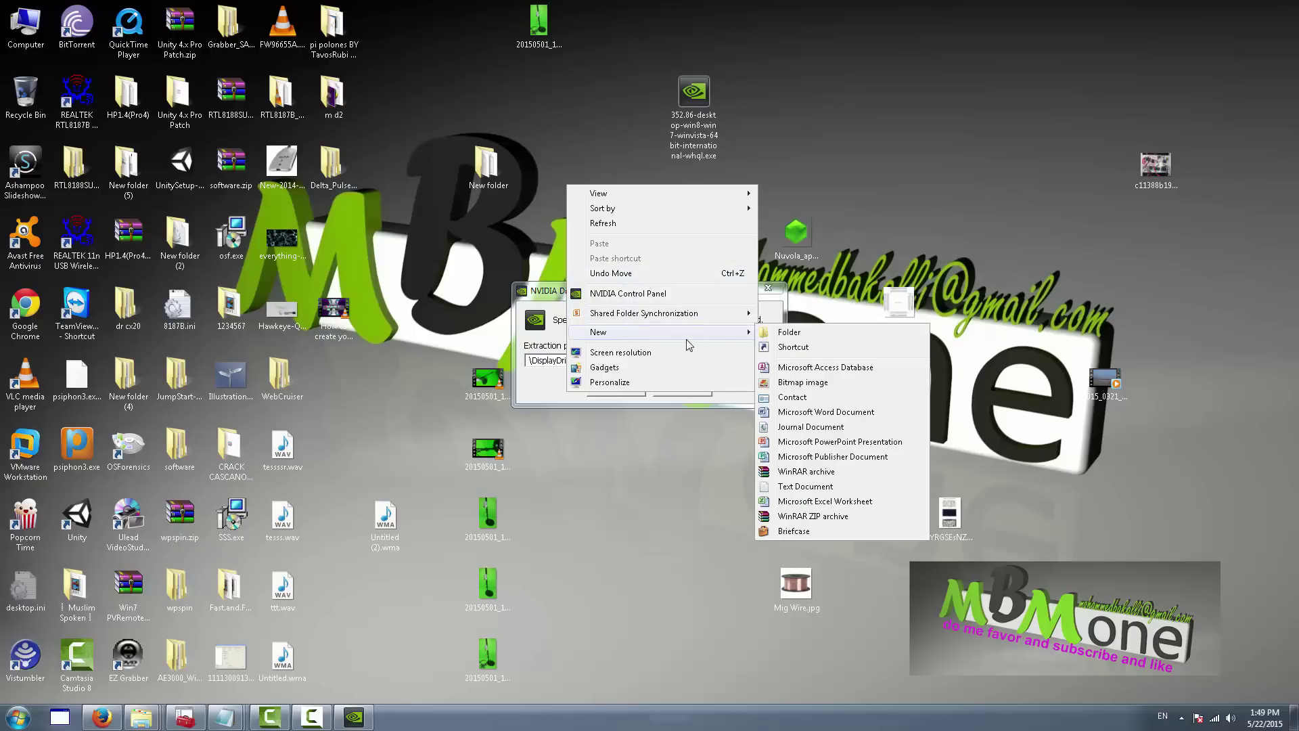
{"action": "left_click", "coordinate": [761, 334]}
{"action": "left_click_drag", "start_coordinate": [587, 237], "coordinate": [591, 119]}
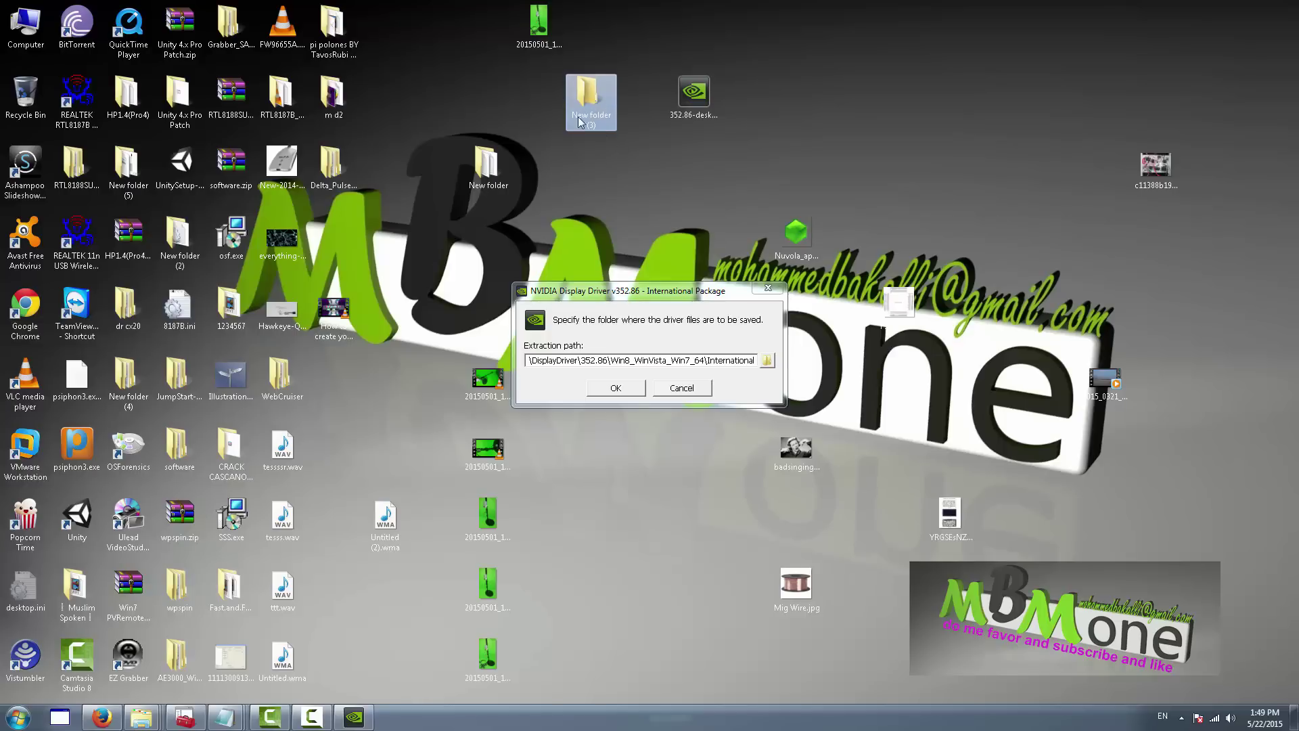
Choose Desktop\New folder (3) as the extraction path and start extracting the driver files
{"action": "left_click", "coordinate": [767, 361]}
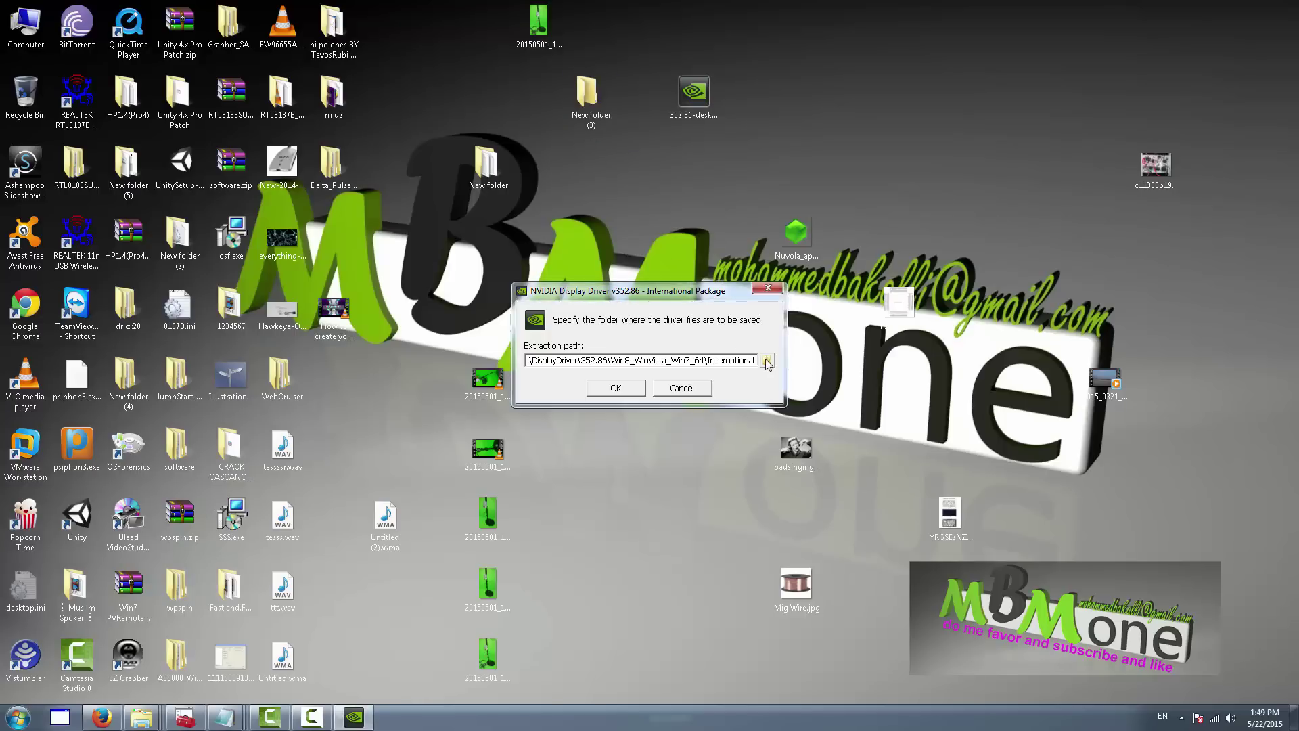
{"action": "left_click_drag", "start_coordinate": [741, 315], "coordinate": [742, 374]}
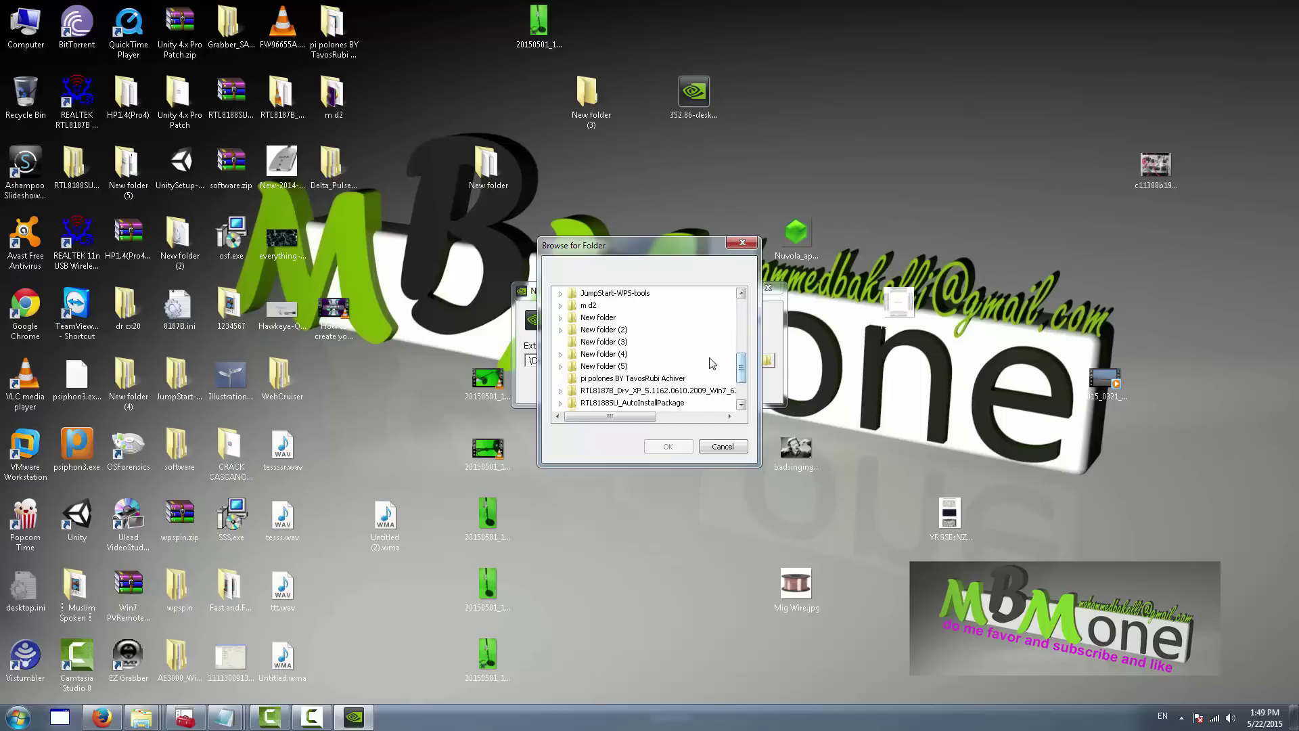
{"action": "left_click", "coordinate": [604, 342]}
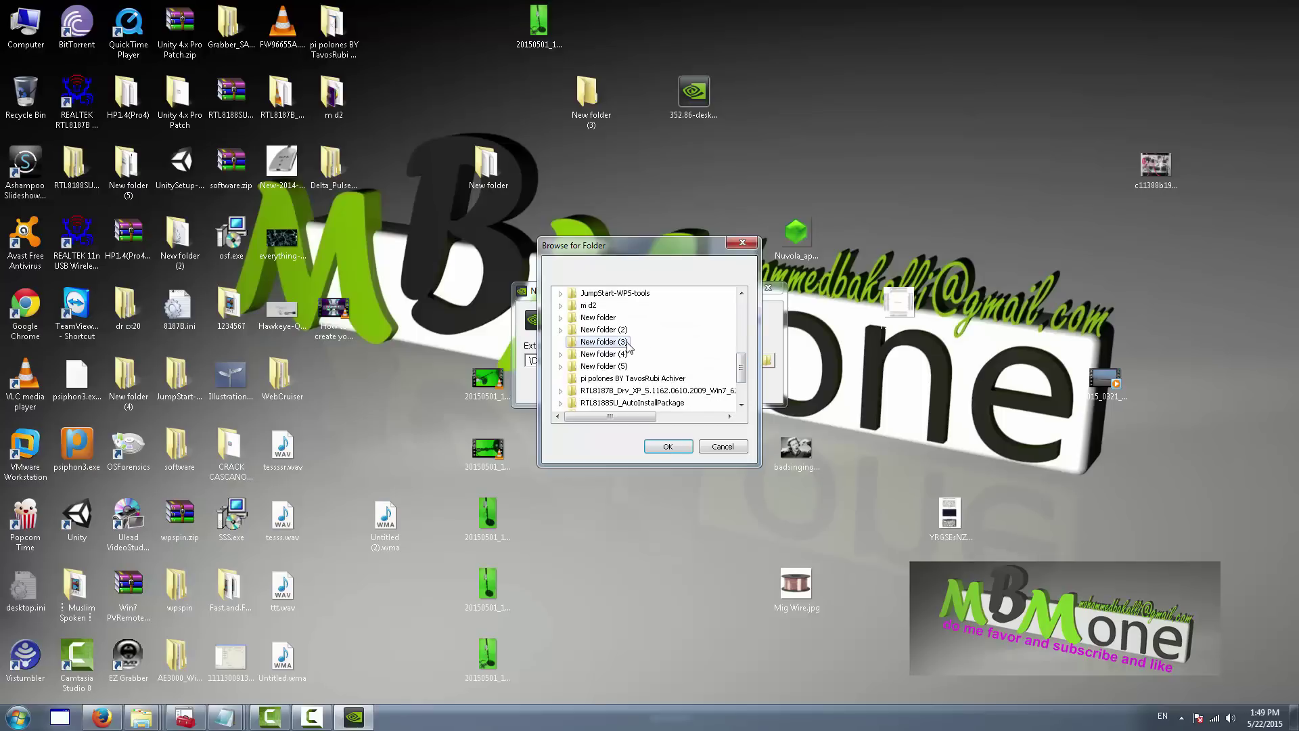
{"action": "left_click", "coordinate": [667, 447]}
{"action": "left_click", "coordinate": [616, 387]}
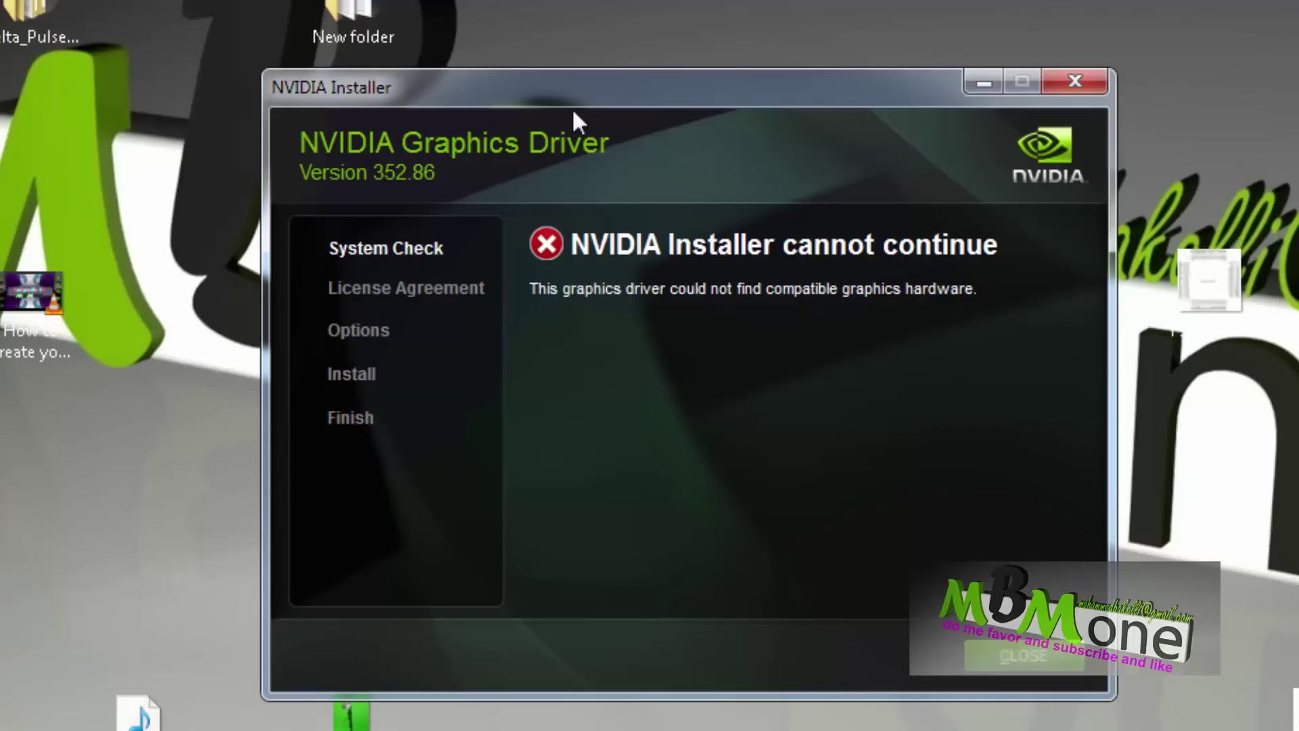
Move the NVIDIA Installer window aside and close the installer with CLOSE
{"action": "left_click_drag", "start_coordinate": [408, 76], "coordinate": [449, 53]}
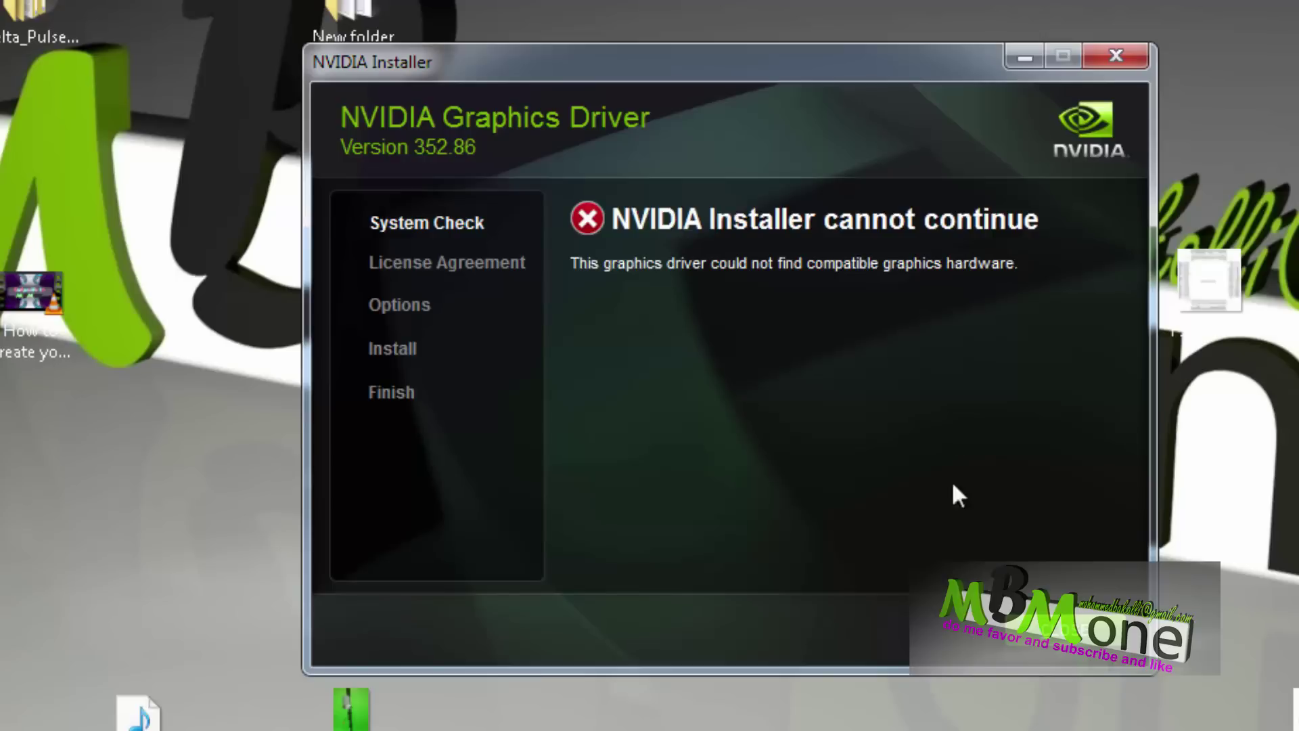
{"action": "left_click", "coordinate": [1005, 632]}
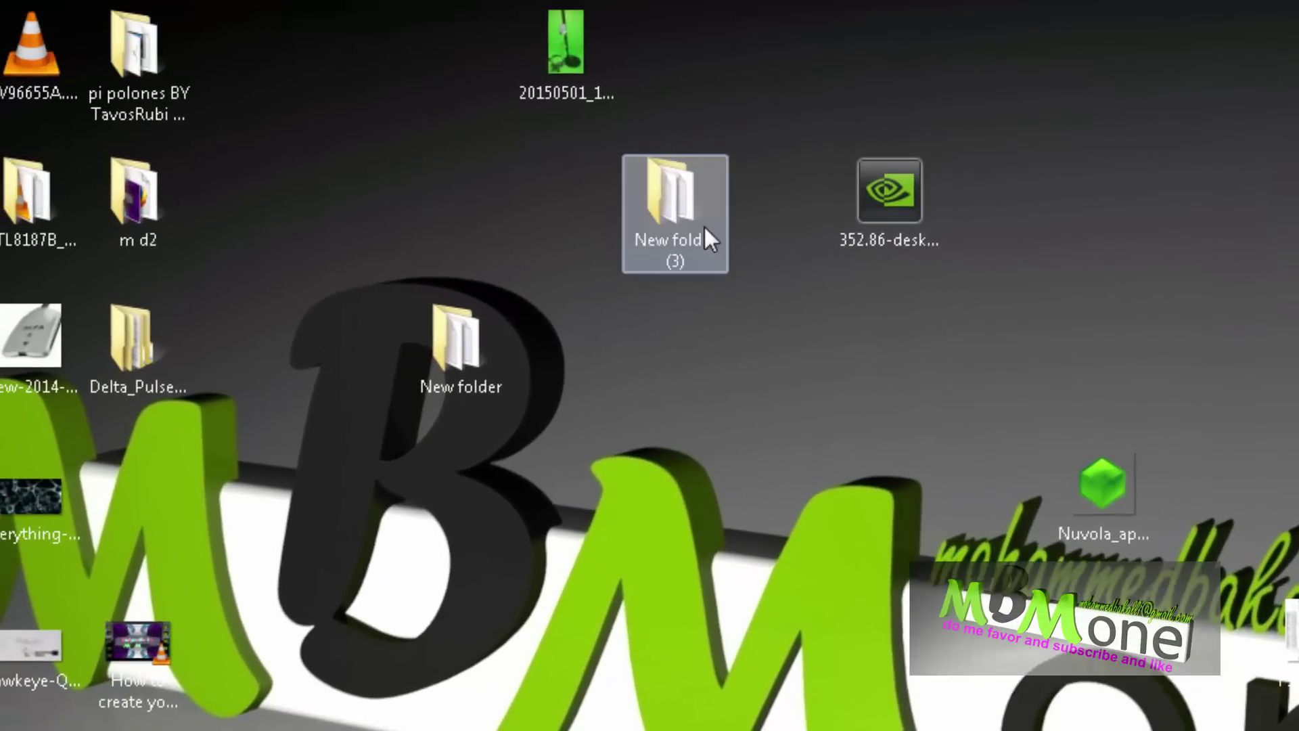
Open nv_dispi.inf in Notepad from New folder (3)\Display.Driver
{"action": "double_click", "coordinate": [633, 7]}
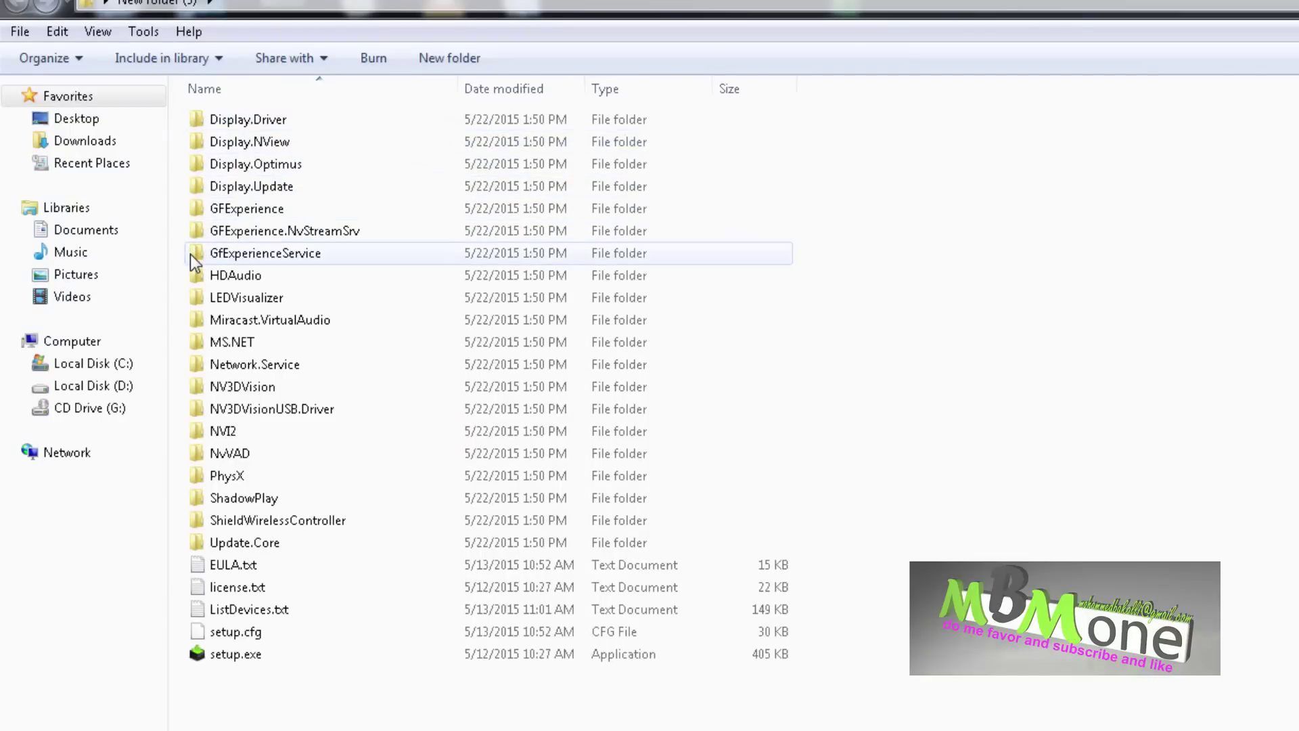
{"action": "double_click", "coordinate": [273, 120]}
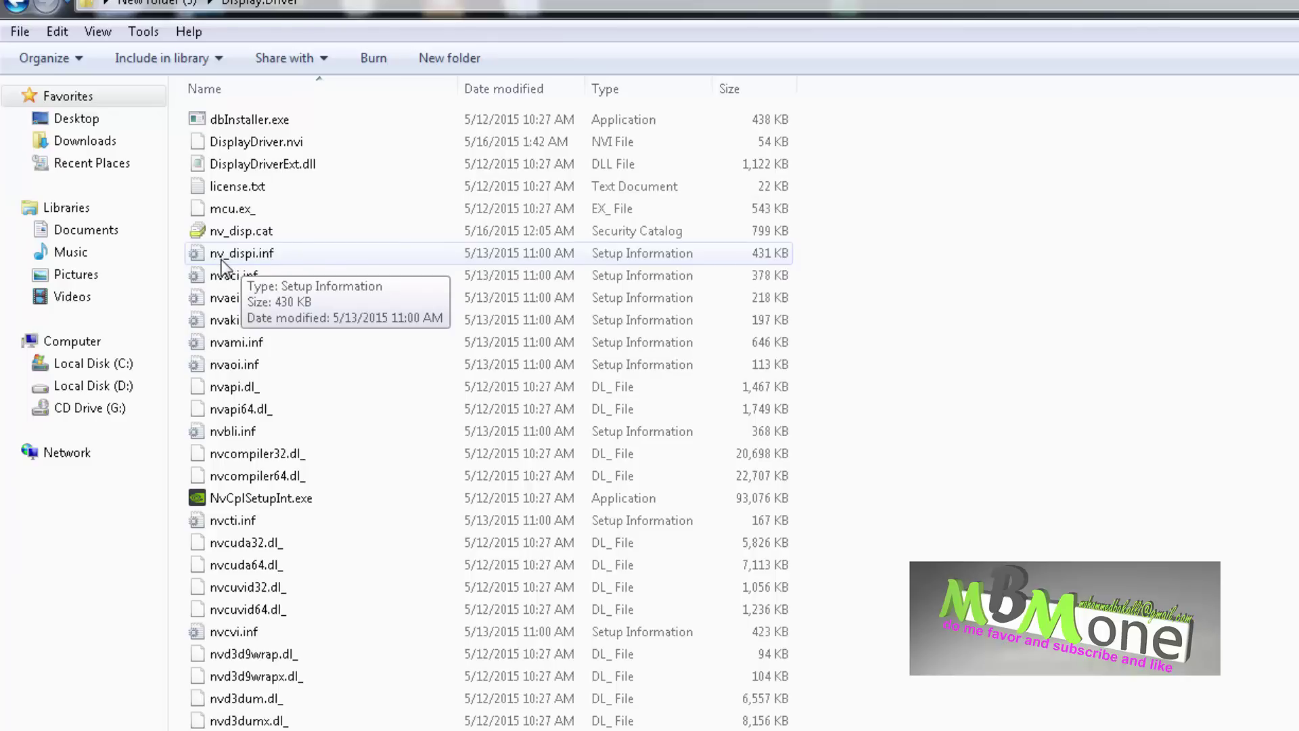
{"action": "double_click", "coordinate": [260, 256]}
Scroll nv_dispi.inf past the copyfiles and registry sections to [Manufacturer]
{"action": "scroll", "coordinate": [270, 247], "scroll_direction": "down", "scroll_amount": 2}
{"action": "scroll", "coordinate": [271, 247], "scroll_direction": "down", "scroll_amount": 20}
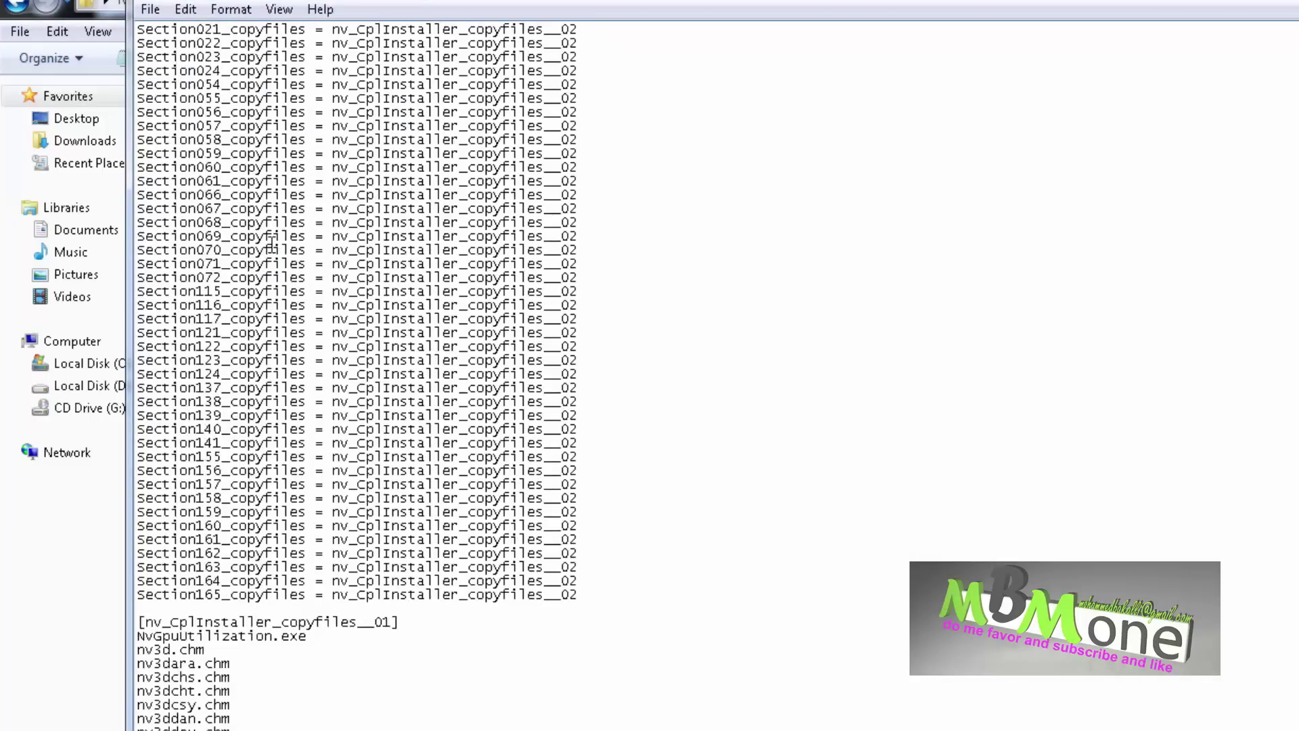
{"action": "scroll", "coordinate": [271, 245], "scroll_direction": "down", "scroll_amount": 20}
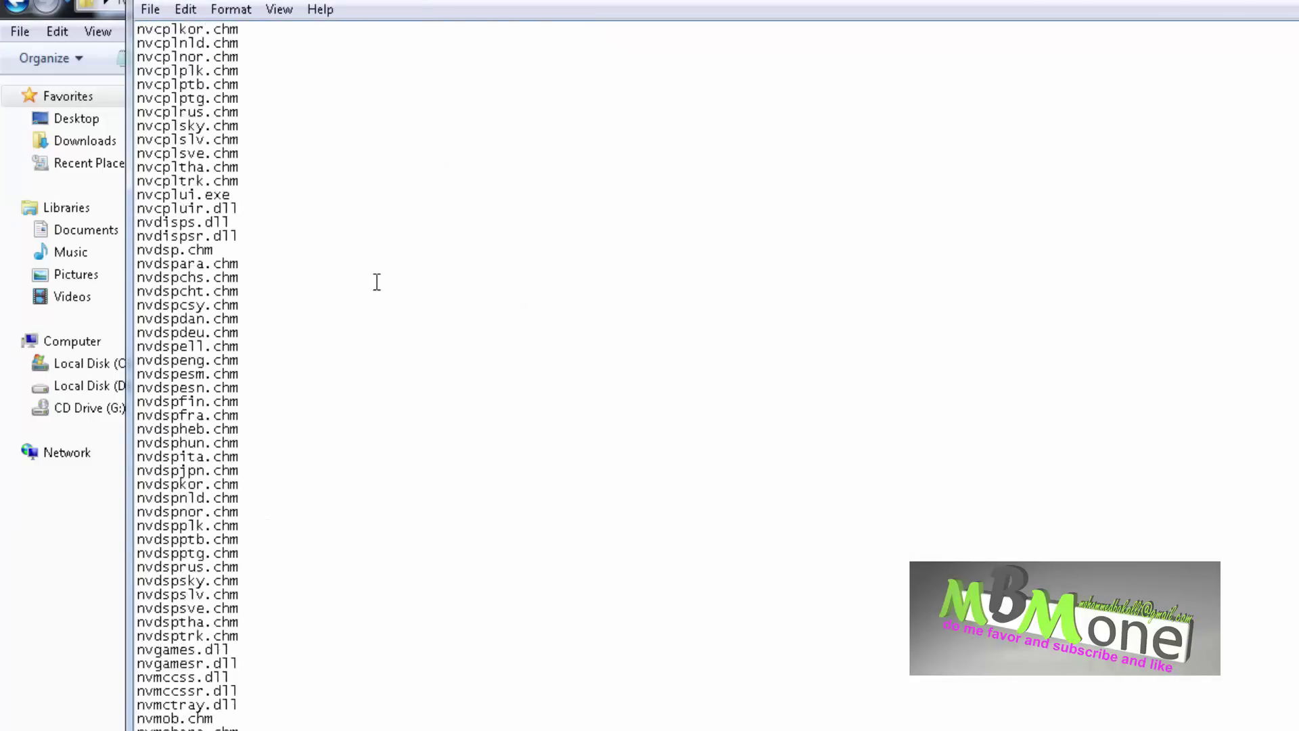
{"action": "scroll", "coordinate": [583, 370], "scroll_direction": "down", "scroll_amount": 20}
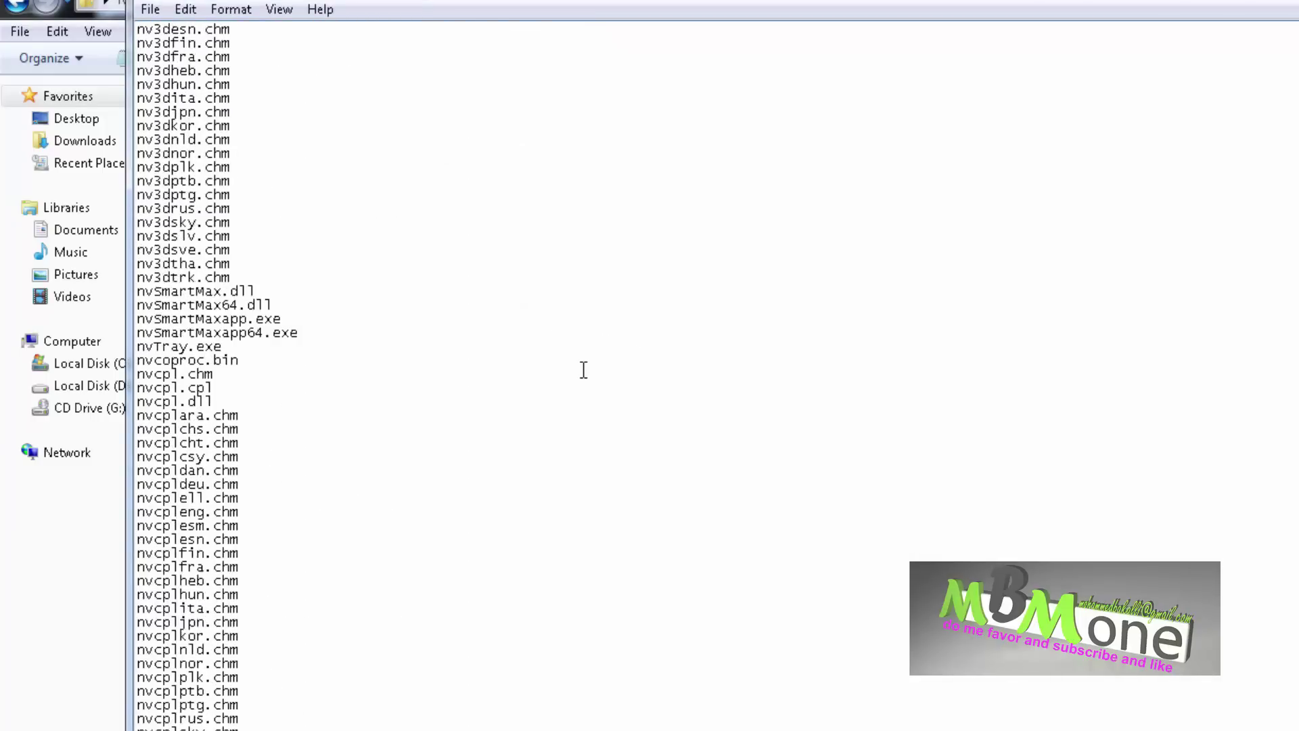
{"action": "scroll", "coordinate": [584, 369], "scroll_direction": "down", "scroll_amount": 20}
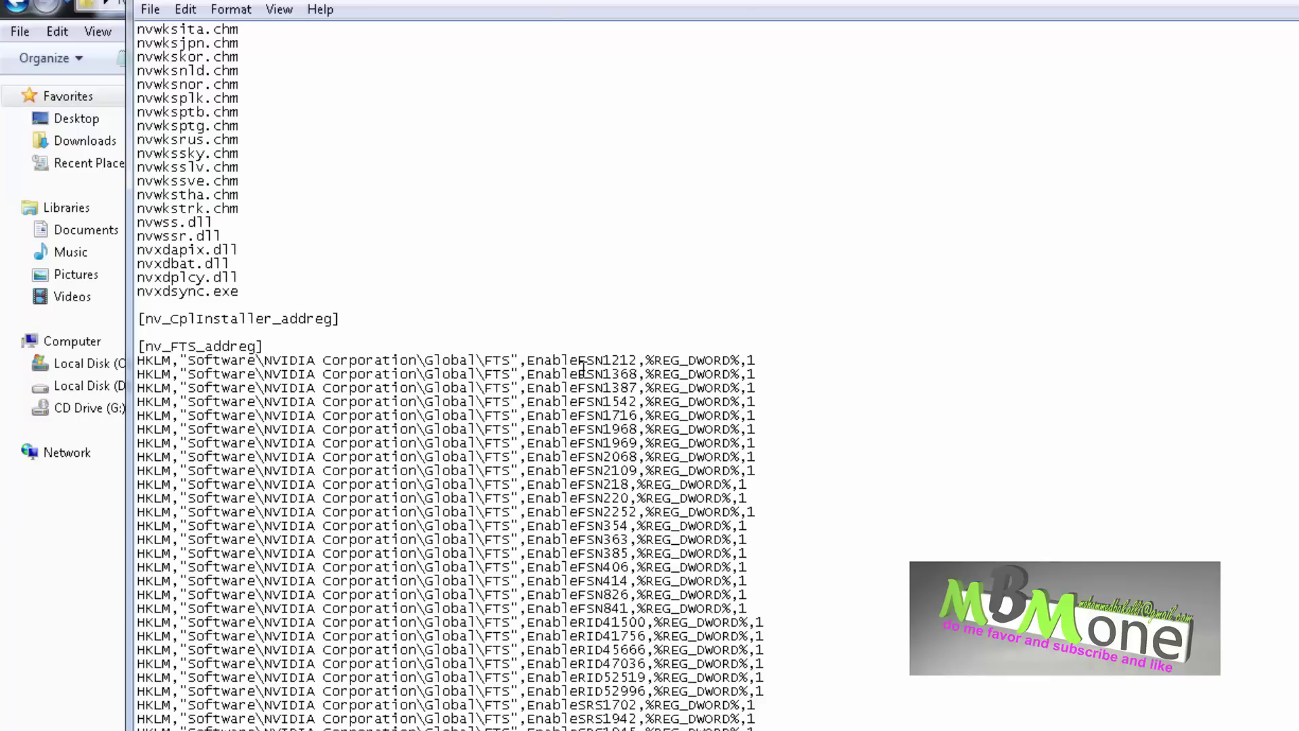
{"action": "scroll", "coordinate": [431, 396], "scroll_direction": "down", "scroll_amount": 6}
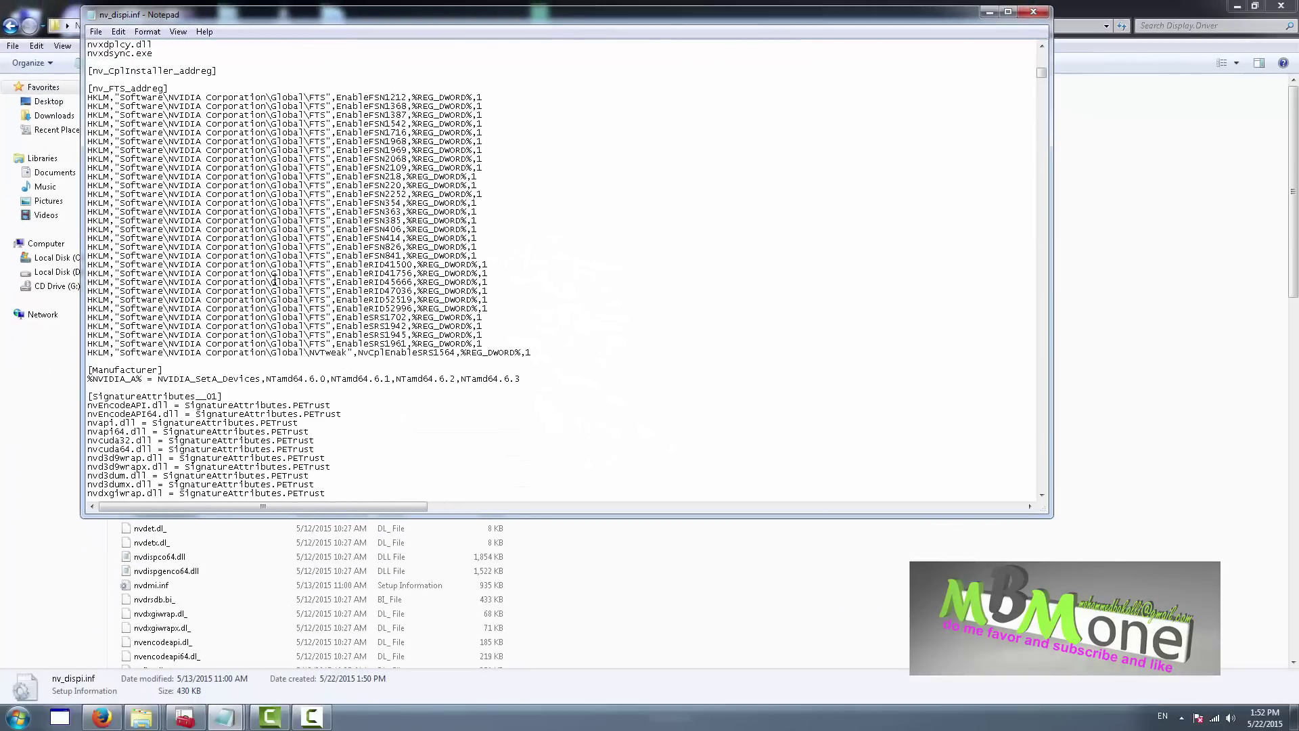
{"action": "scroll", "coordinate": [274, 282], "scroll_direction": "down", "scroll_amount": 4}
{"action": "scroll", "coordinate": [275, 280], "scroll_direction": "up", "scroll_amount": 5}
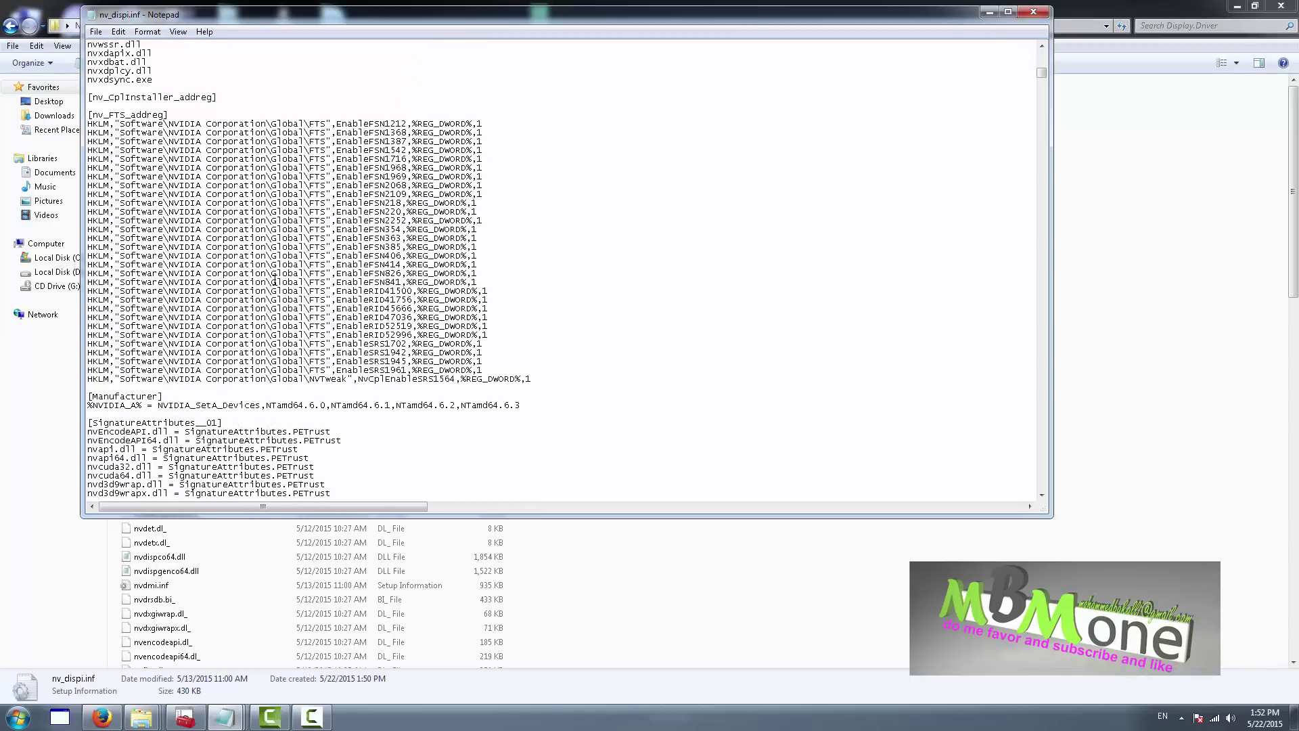
Close Explorer, scroll Notepad to [NVIDIA_SetA_Devices.NTamd64.6.0], then close Notepad
{"action": "left_click", "coordinate": [1237, 6]}
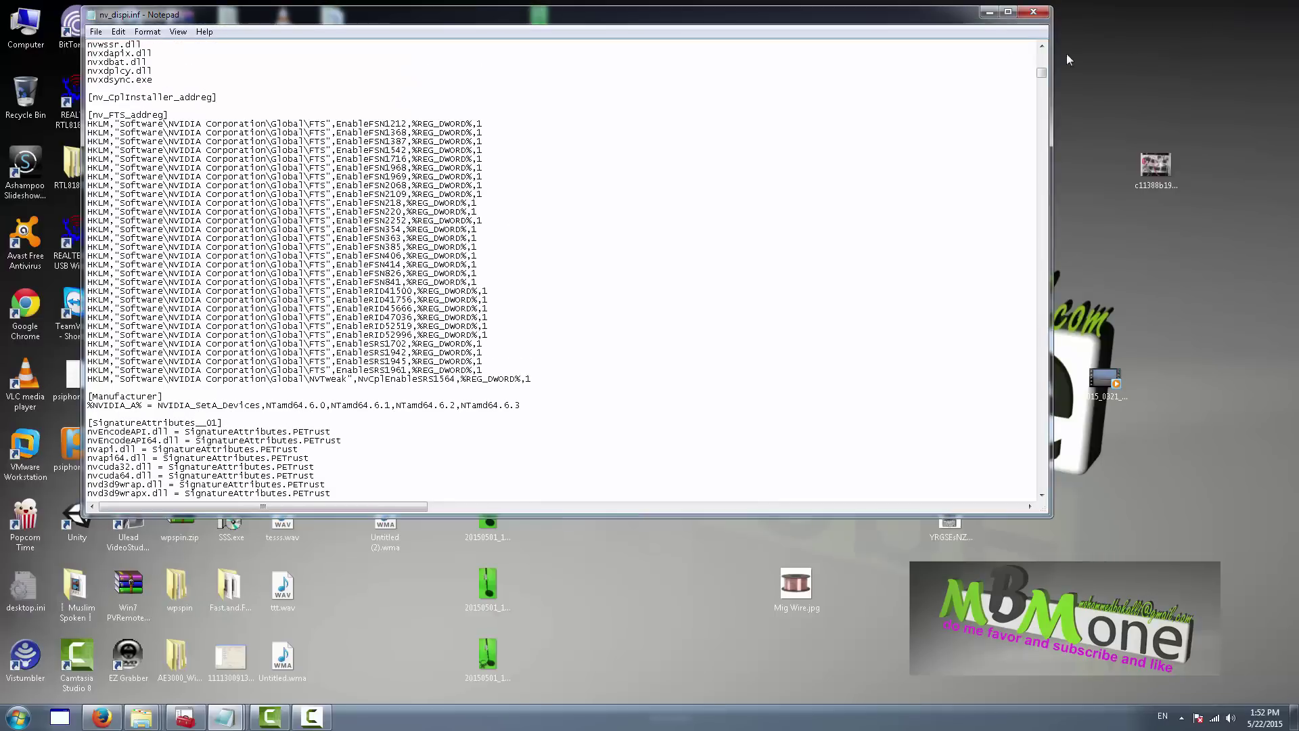
{"action": "left_click_drag", "start_coordinate": [672, 20], "coordinate": [912, 109]}
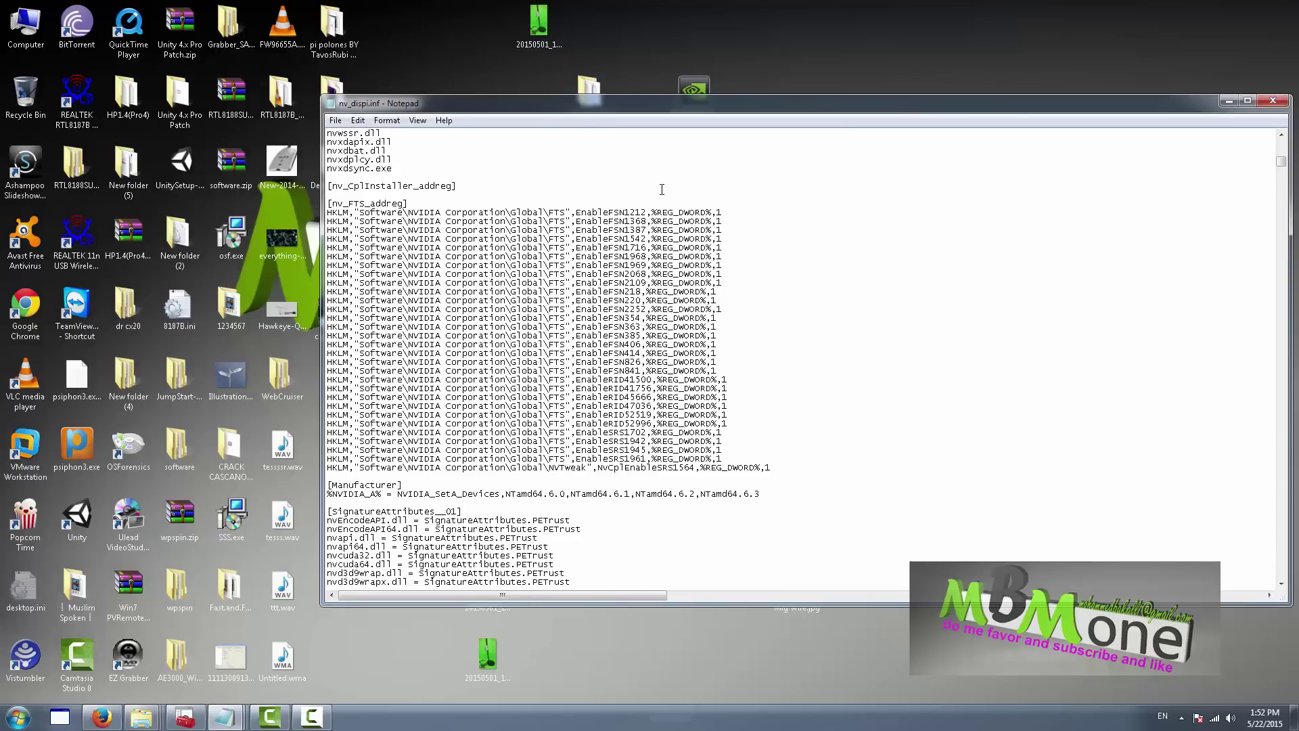
{"action": "scroll", "coordinate": [542, 230], "scroll_direction": "down", "scroll_amount": 20}
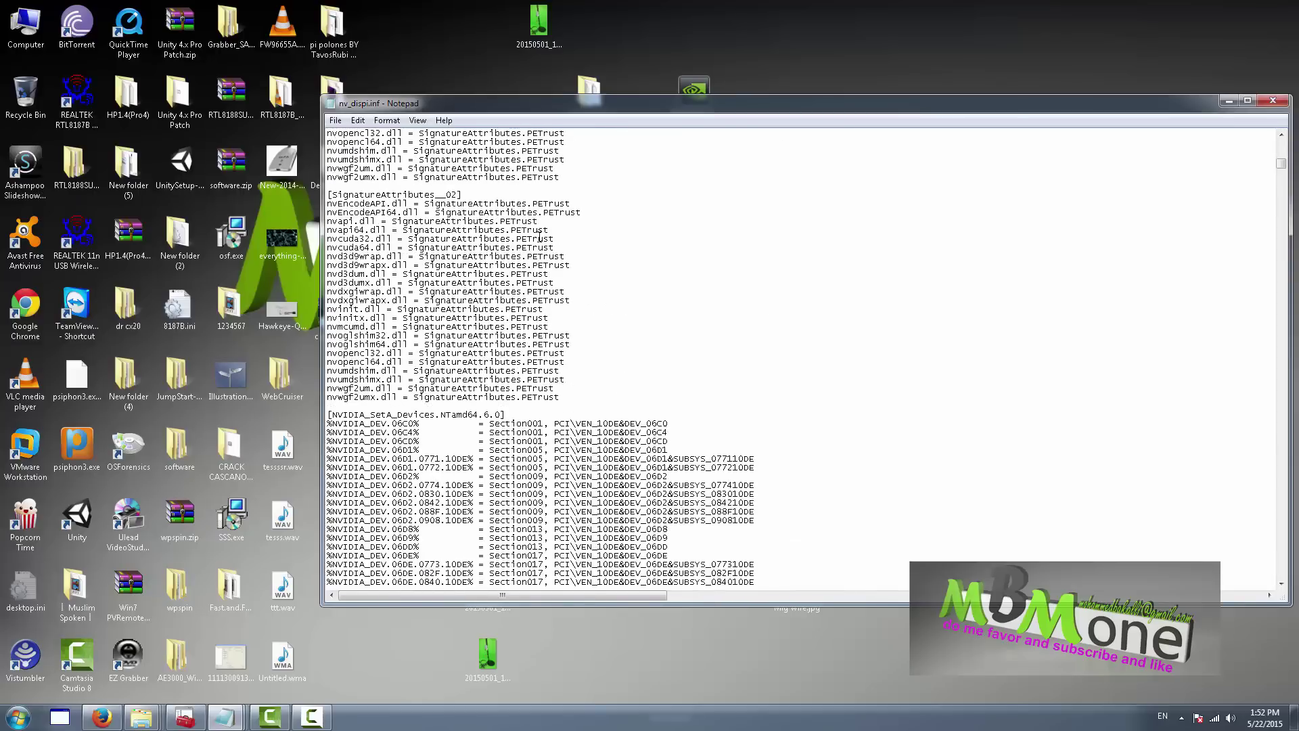
{"action": "scroll", "coordinate": [607, 226], "scroll_direction": "down", "scroll_amount": 20}
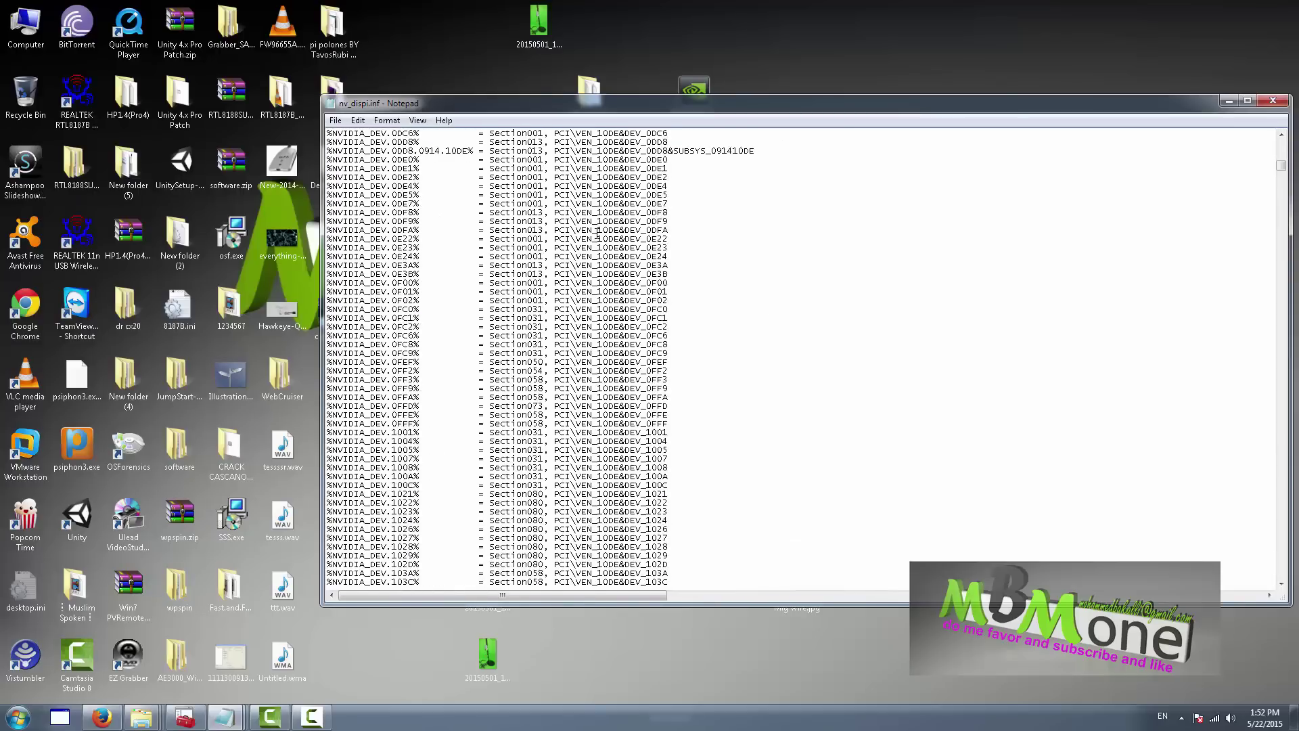
{"action": "left_click", "coordinate": [1273, 102]}
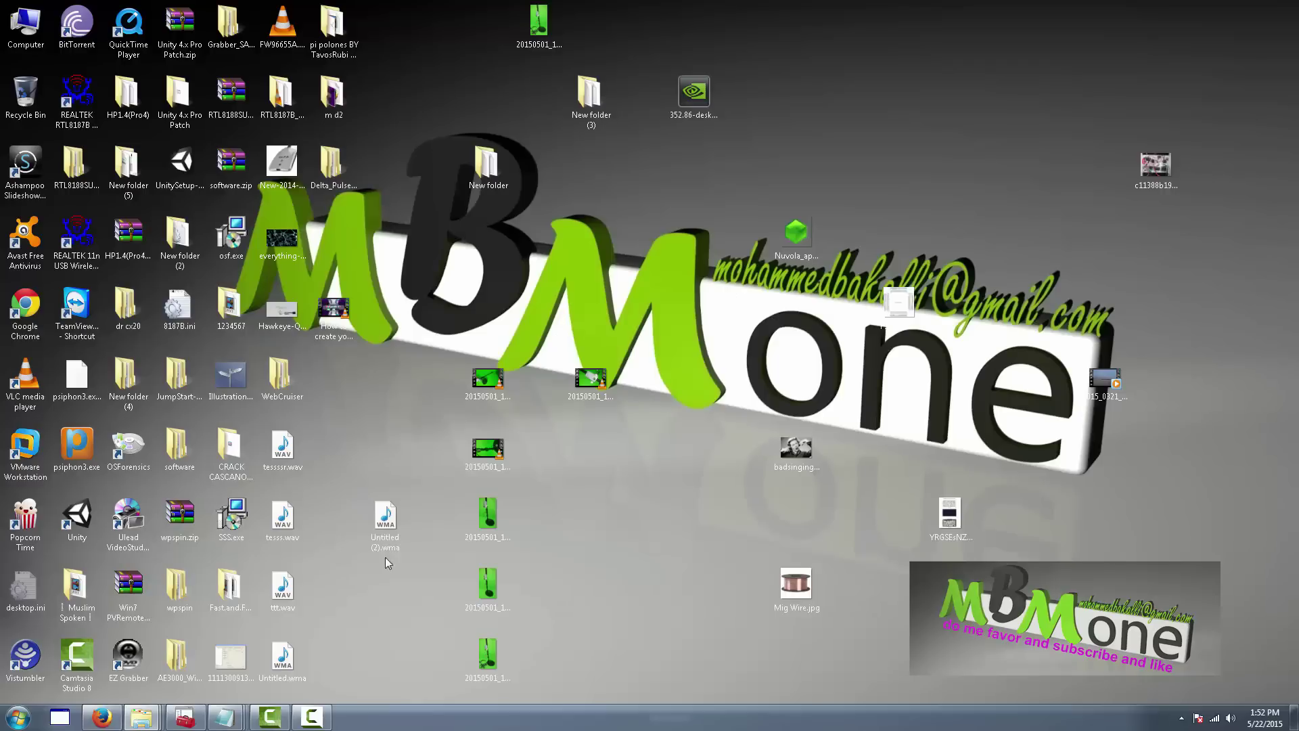